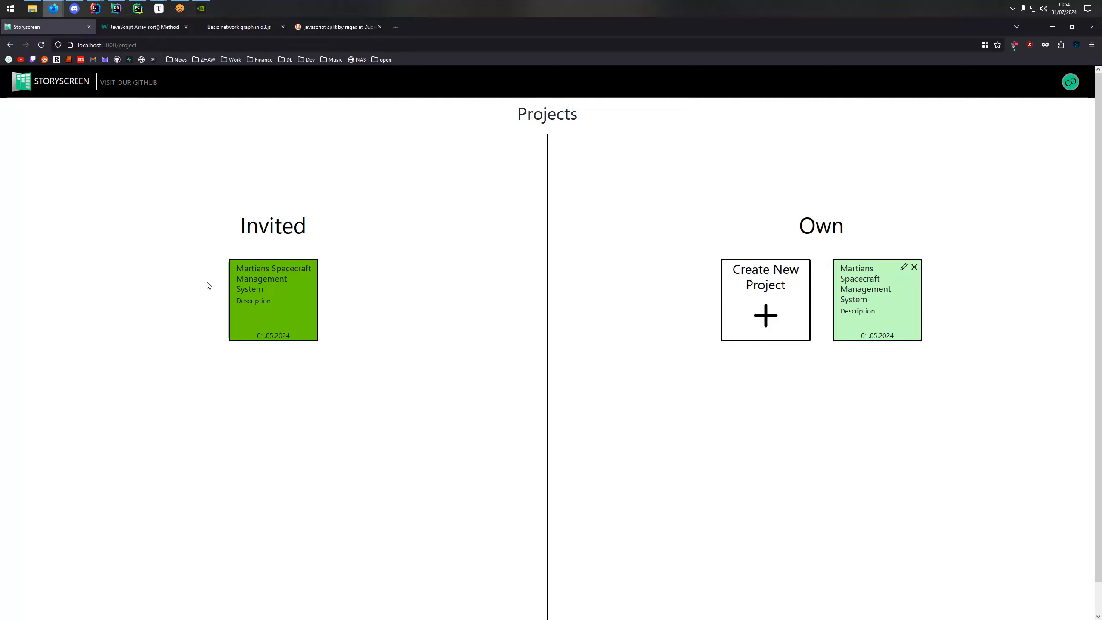
Open the traces of the own project Martians Spacecraft Management System.
left_click(876, 301)
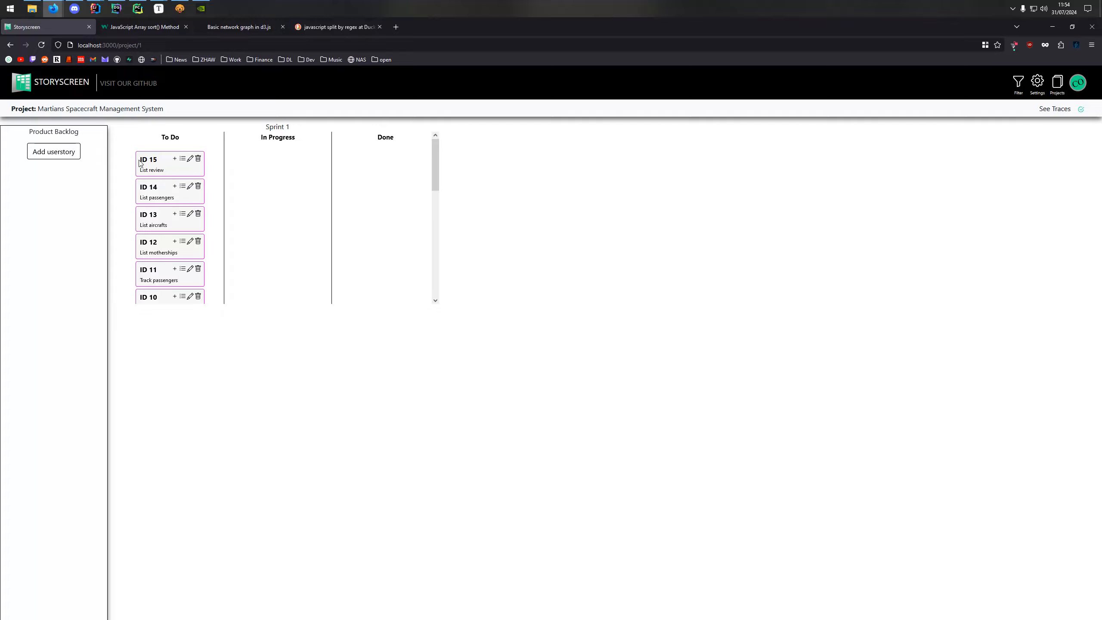
left_click(1056, 110)
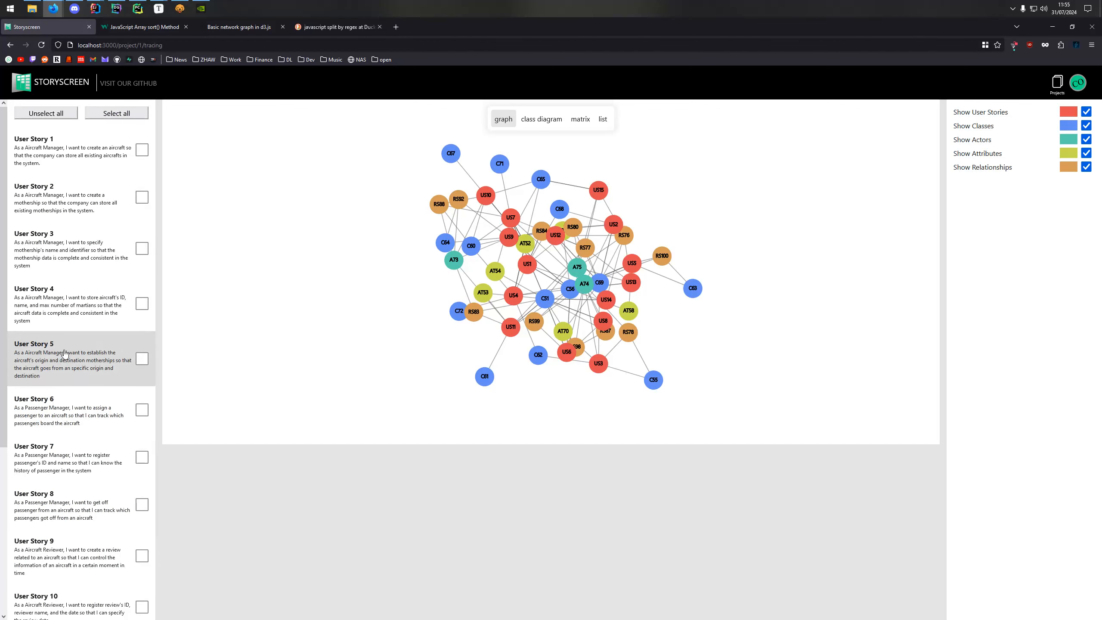
Limit the trace graph to User Story 3 and User Story 5 and spread out the overlapping nodes.
left_click(141, 249)
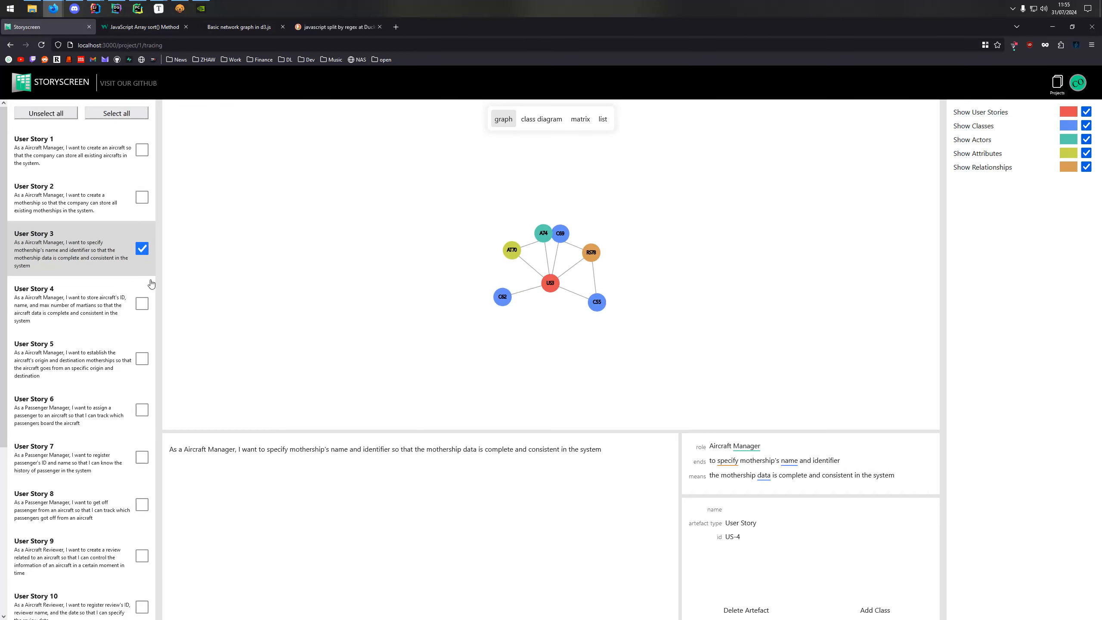
left_click(142, 358)
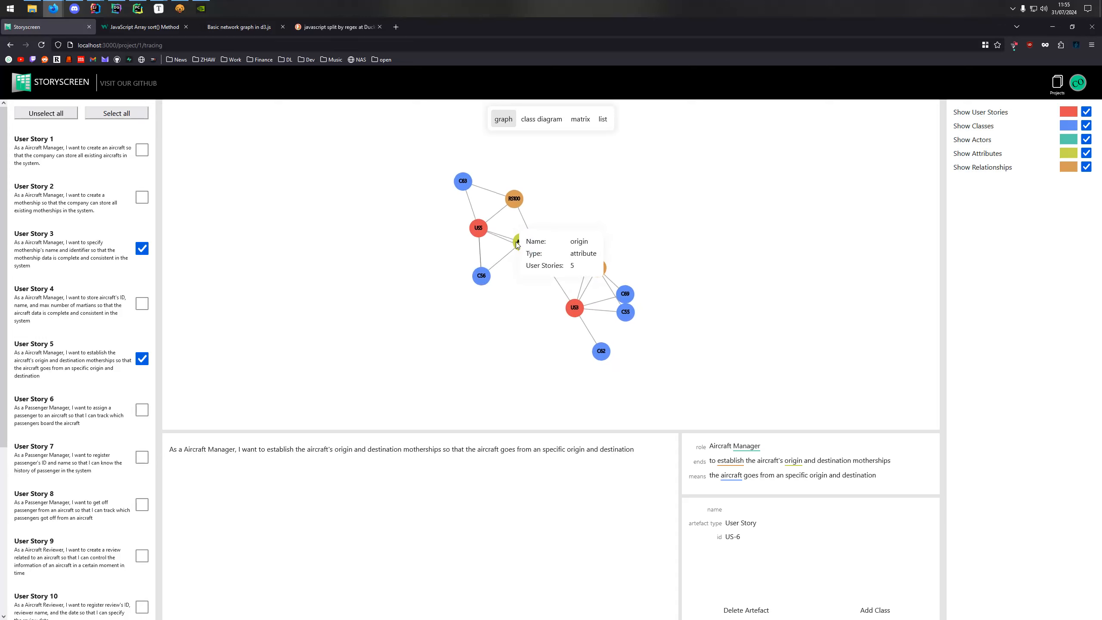
left_click_drag(595, 258, 522, 314)
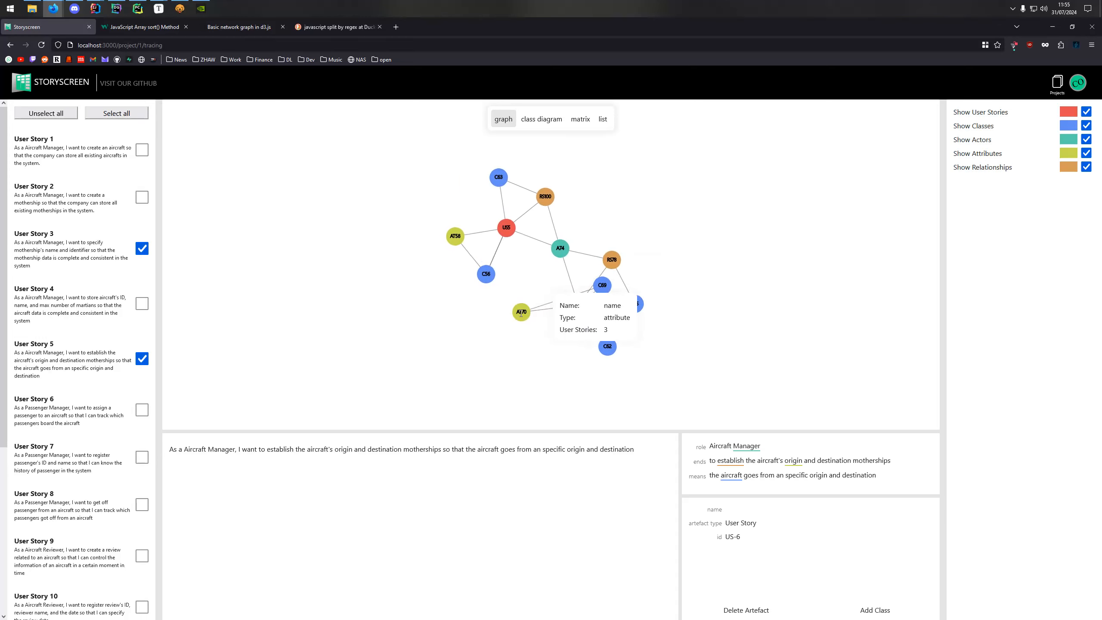
left_click_drag(602, 285, 536, 269)
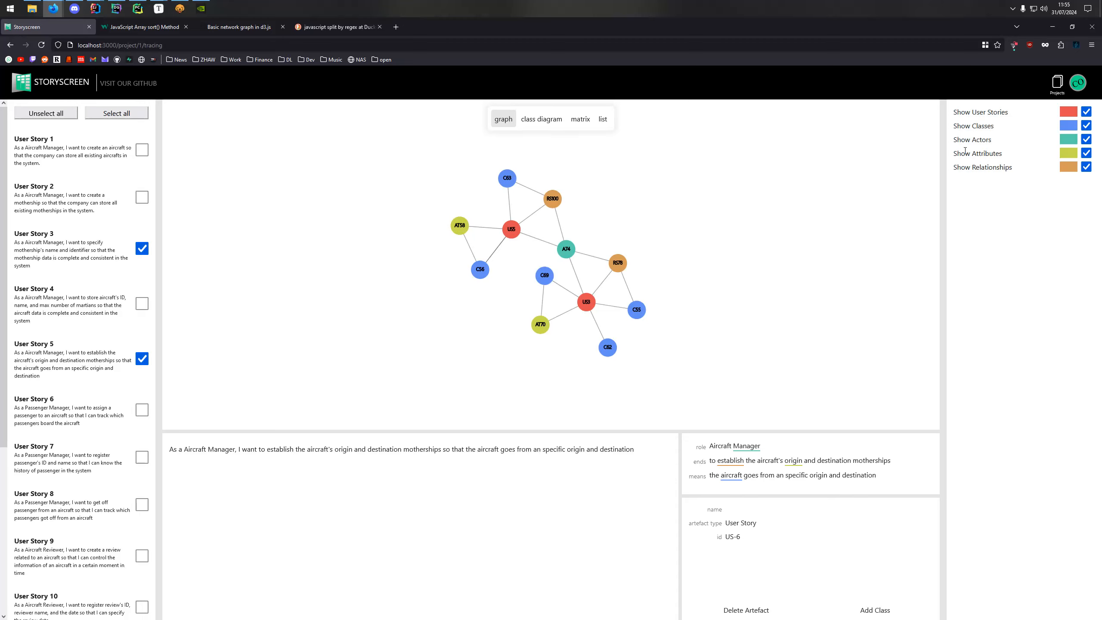
View the colour picker for user story nodes and close it without saving.
left_click(1071, 112)
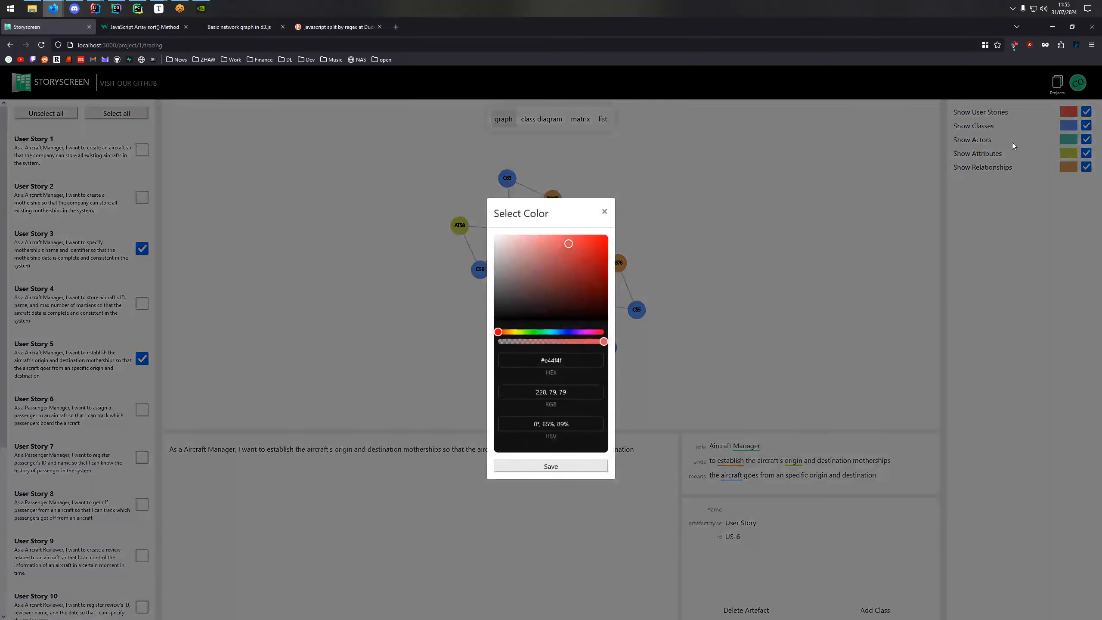
left_click(604, 213)
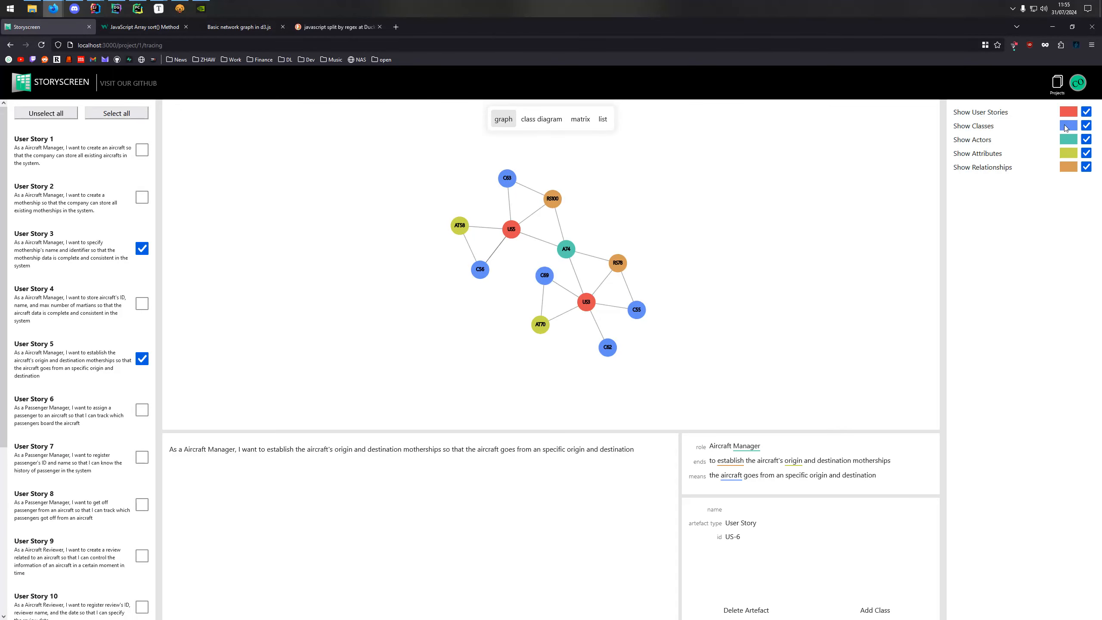
Hide the attributes and relationships in the graph, and show both again.
left_click(1086, 154)
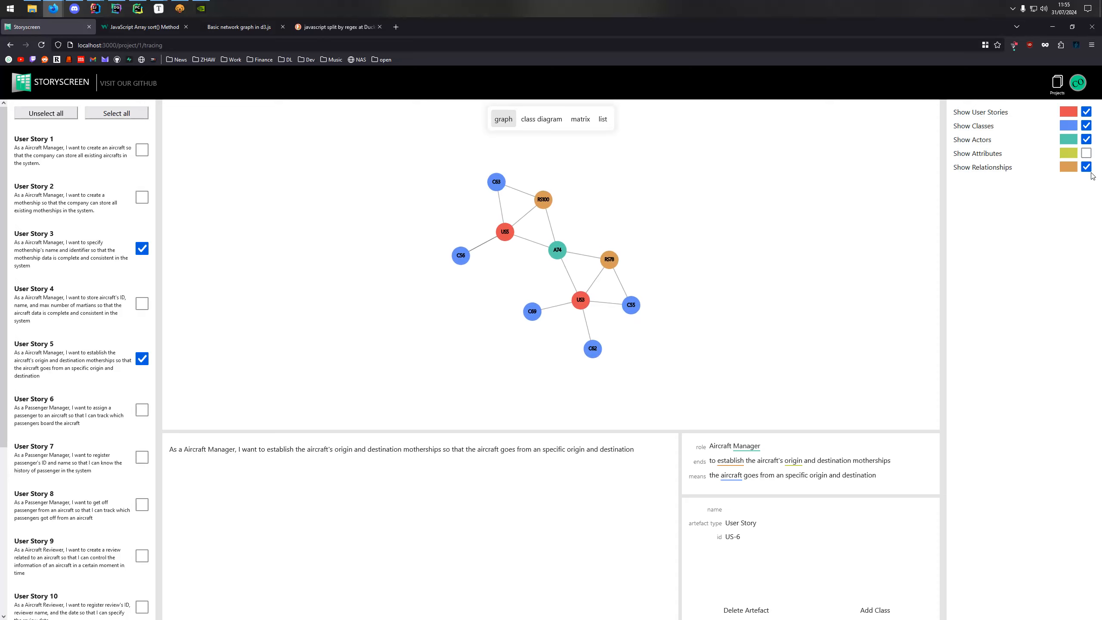
left_click(1087, 167)
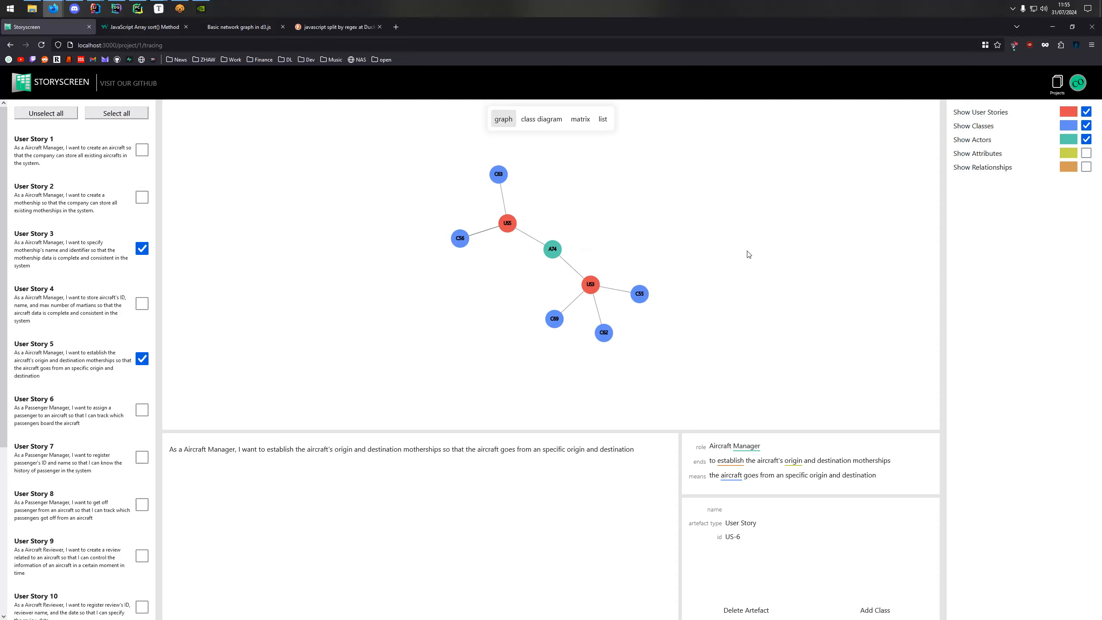
left_click(1086, 154)
left_click(1086, 167)
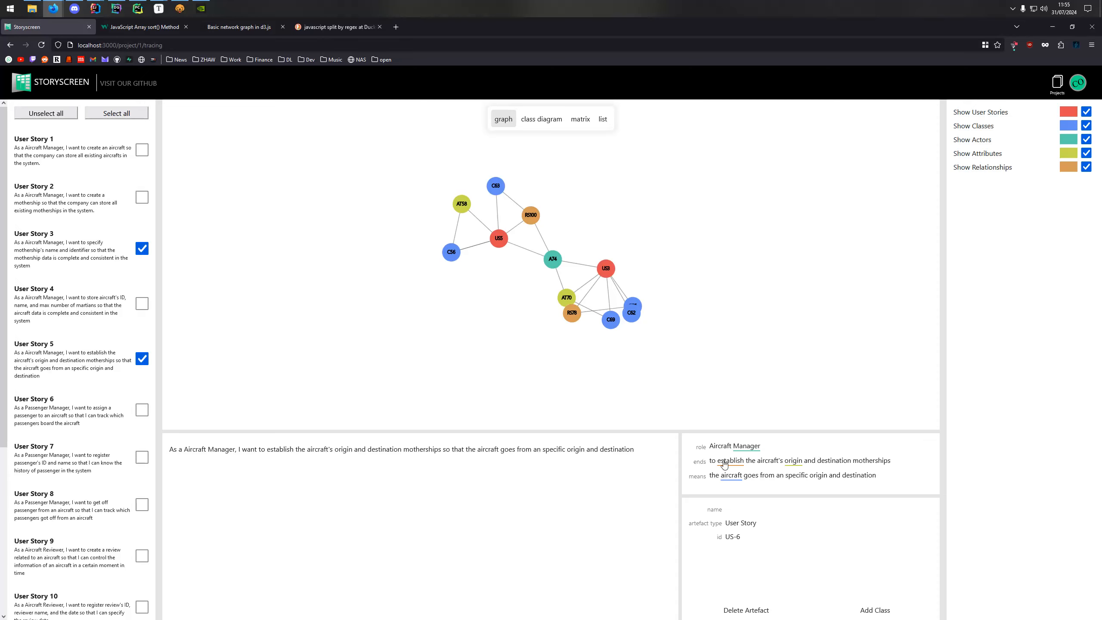
Show the details of the aircraft class node C56 and examine its artefact type and id.
mouse_move(631, 309)
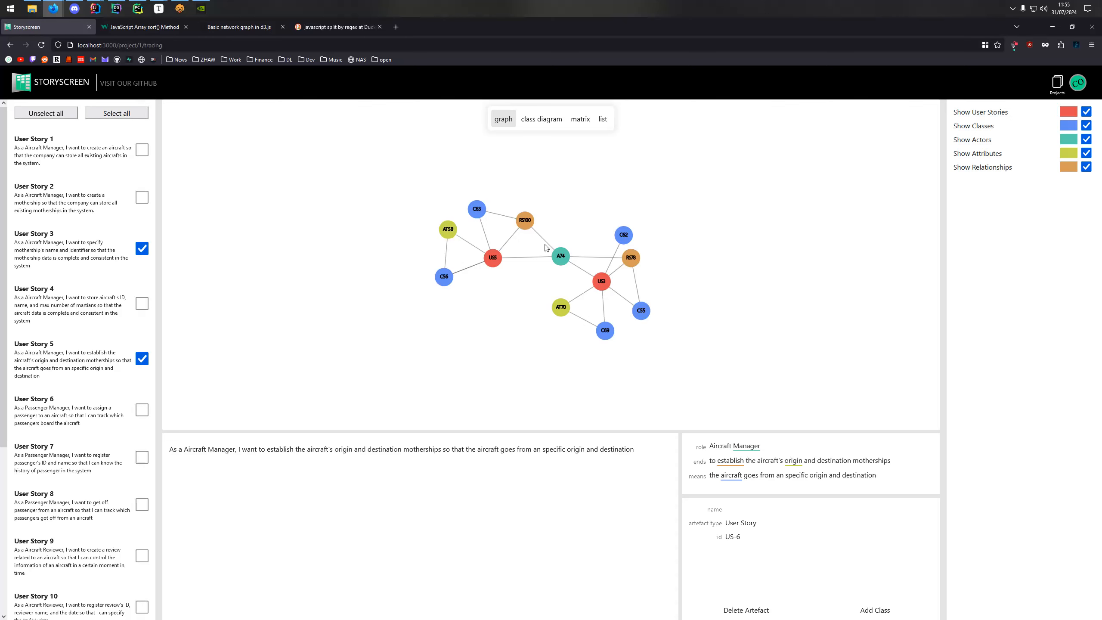
left_click(443, 277)
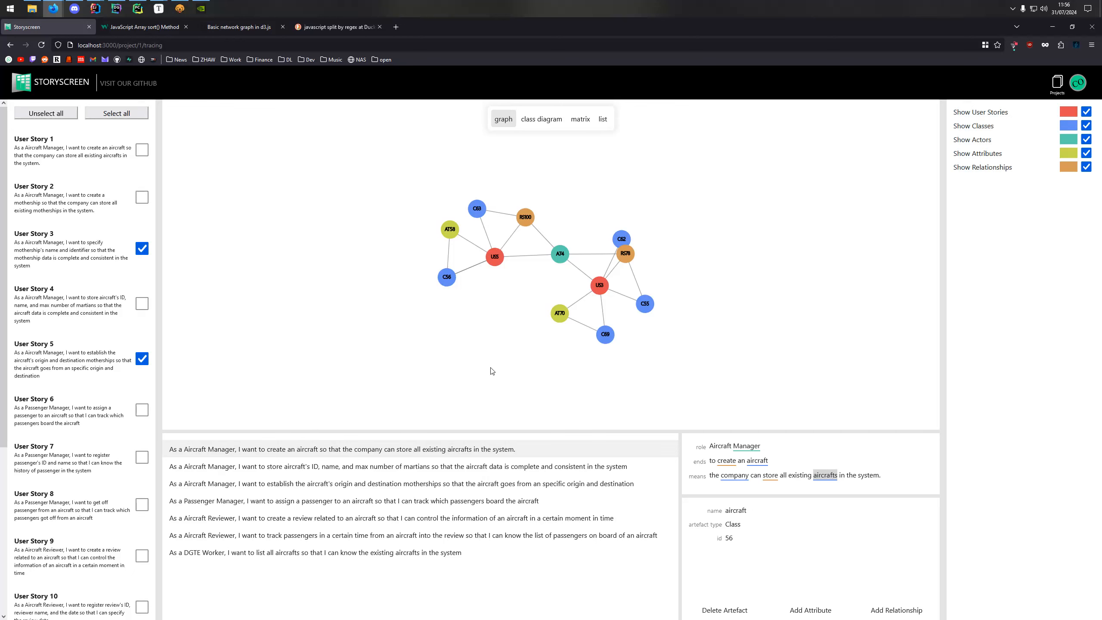
mouse_move(443, 279)
double_click(732, 524)
left_click(733, 540)
Examine the company class through its word in the user story text and return to the aircraft class.
left_click(736, 477)
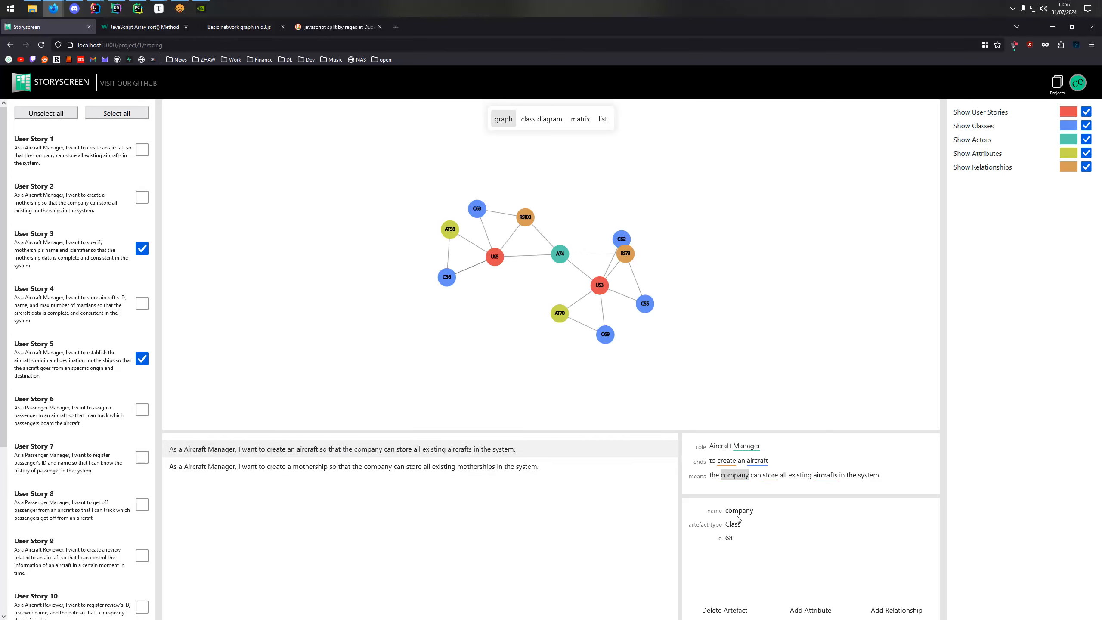
left_click_drag(724, 512, 764, 544)
left_click(763, 544)
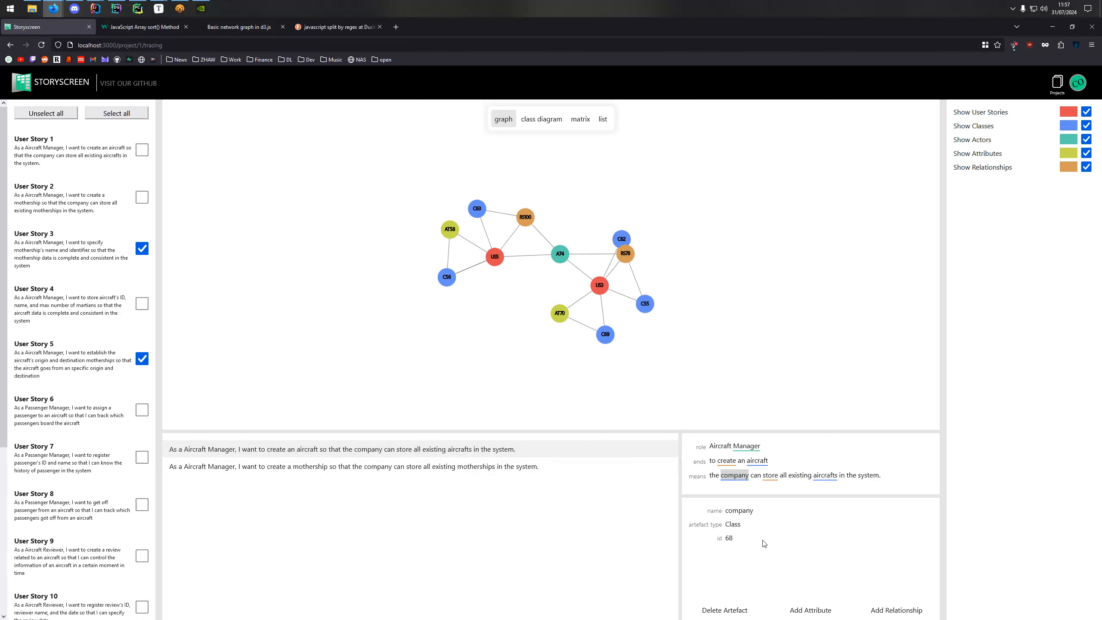
left_click(760, 463)
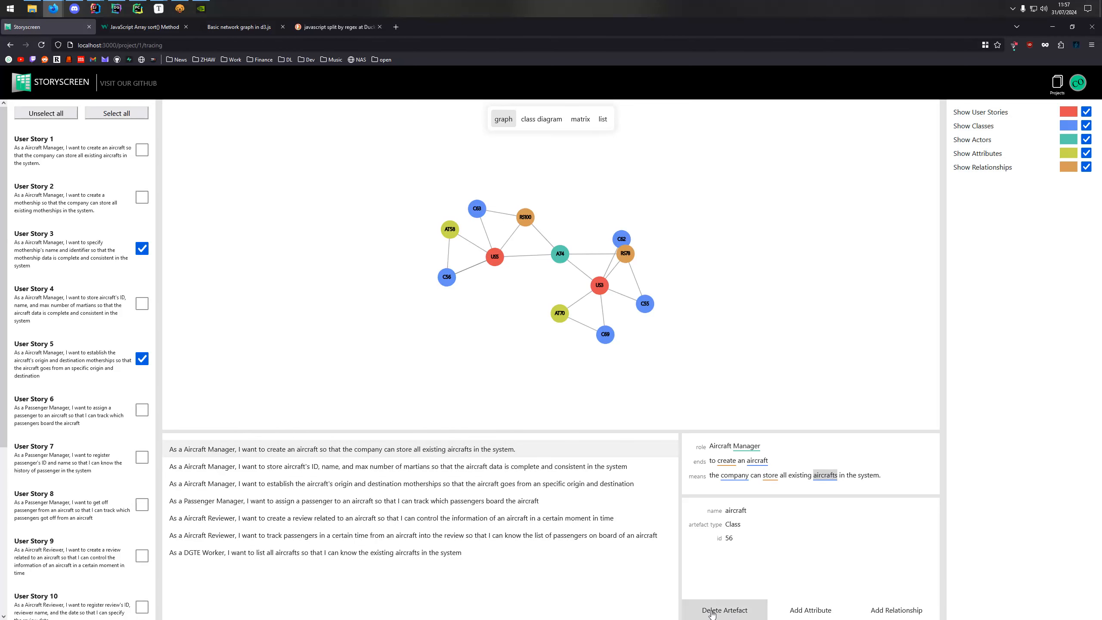
Request deletion of the aircraft class artefact and dismiss the confirmation.
left_click(745, 614)
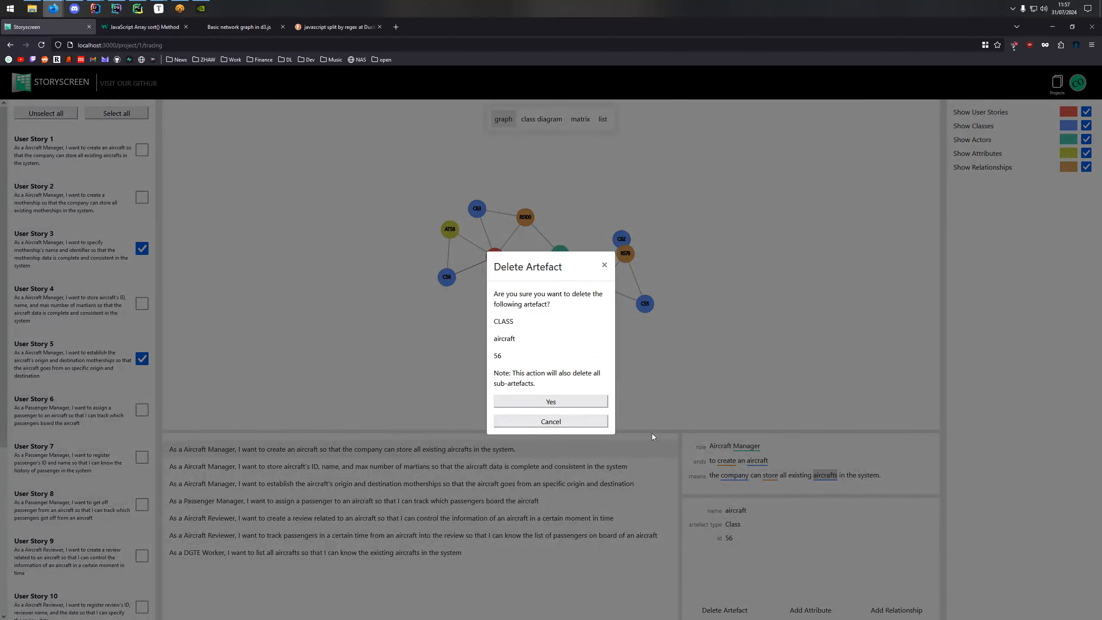
left_click(604, 265)
Draft an attribute named pace for the aircraft class, derived from the words "in" and "the", and discard it.
left_click(810, 610)
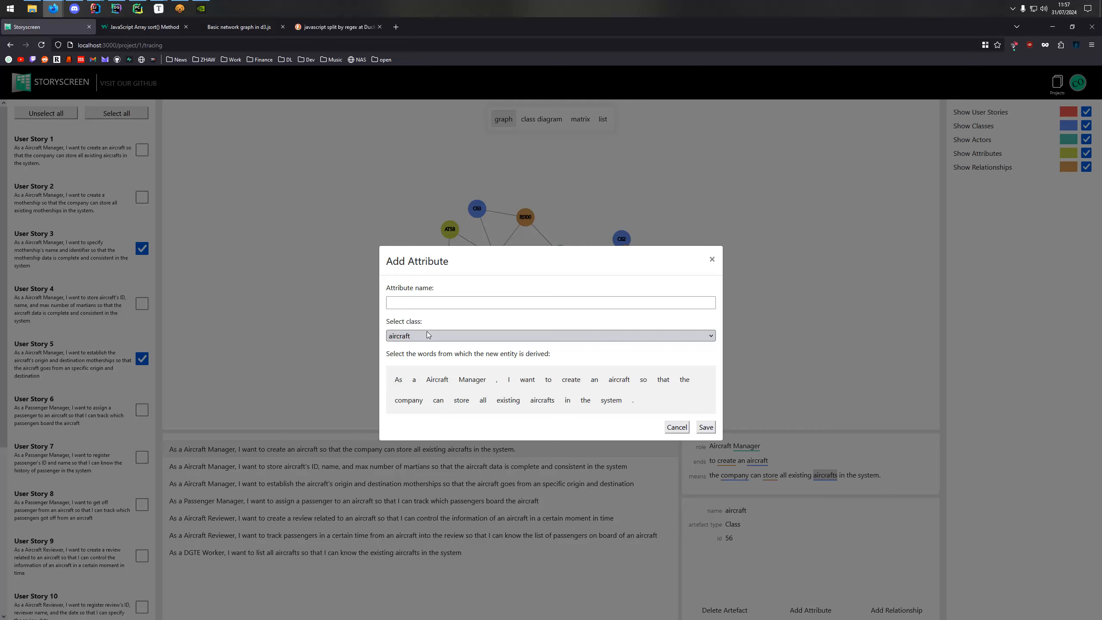
left_click(421, 303)
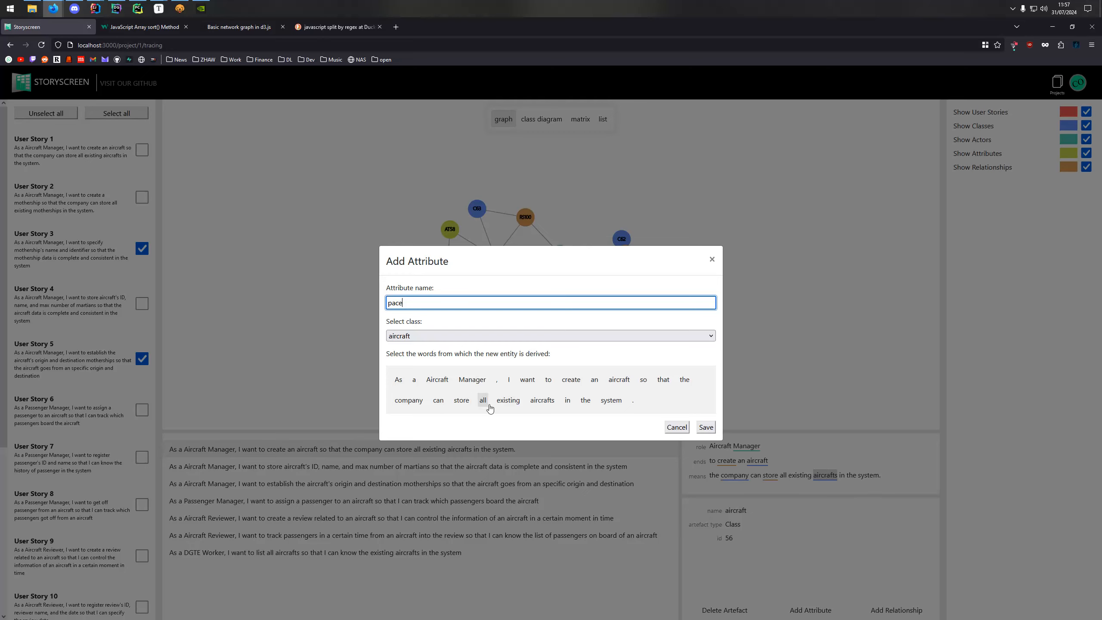
left_click(567, 400)
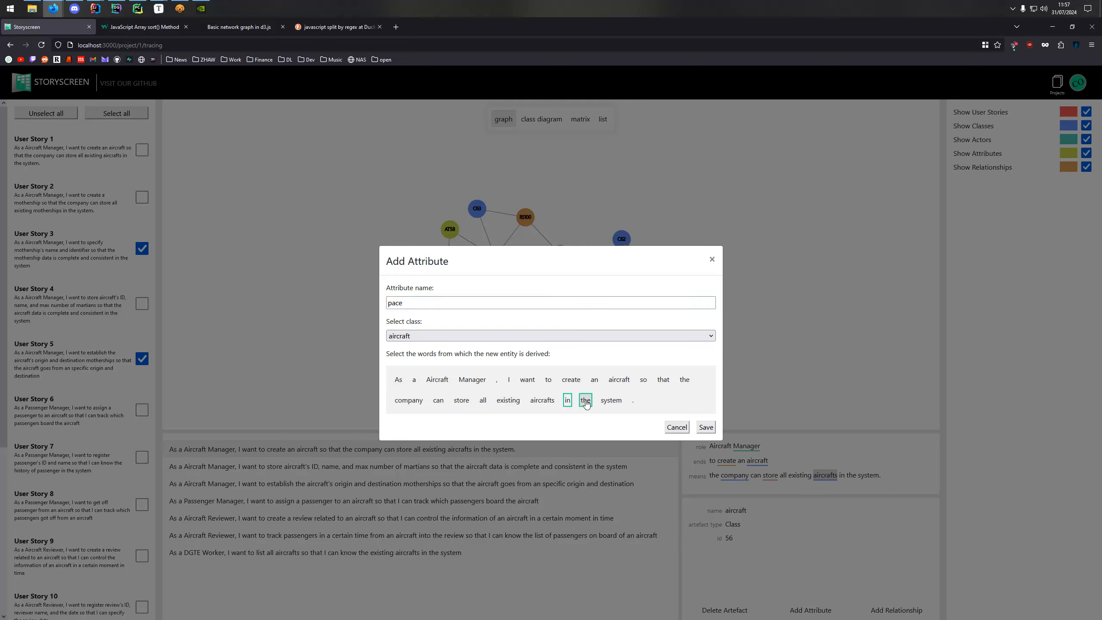
left_click(586, 400)
left_click(675, 427)
Draft a relationship between the aircraft and company classes, derived from the word "store", and discard it.
left_click(889, 607)
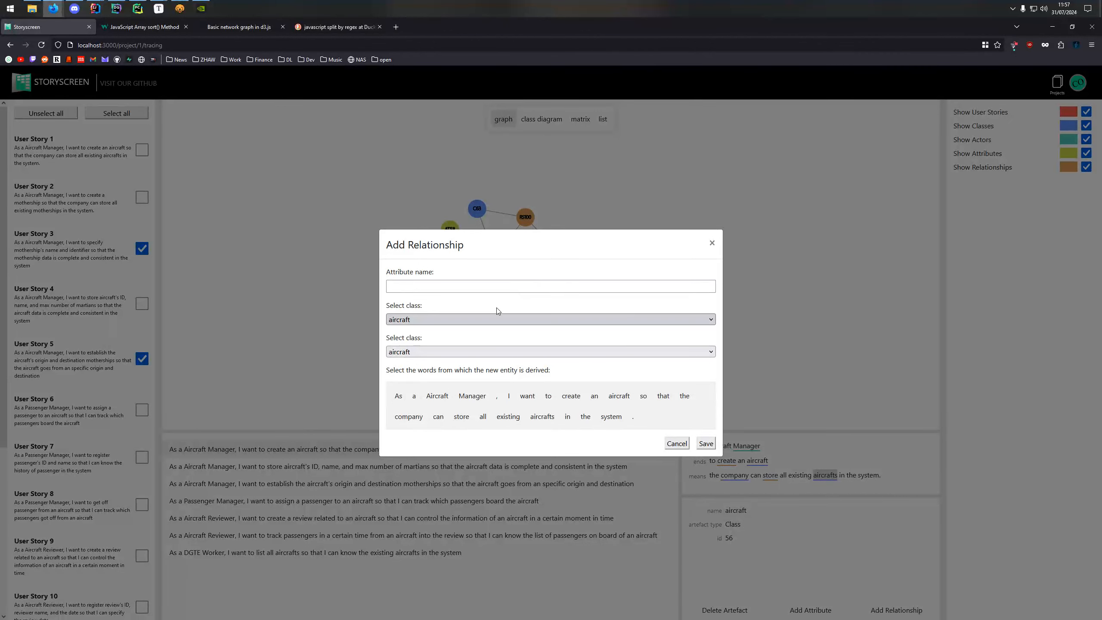
left_click(467, 351)
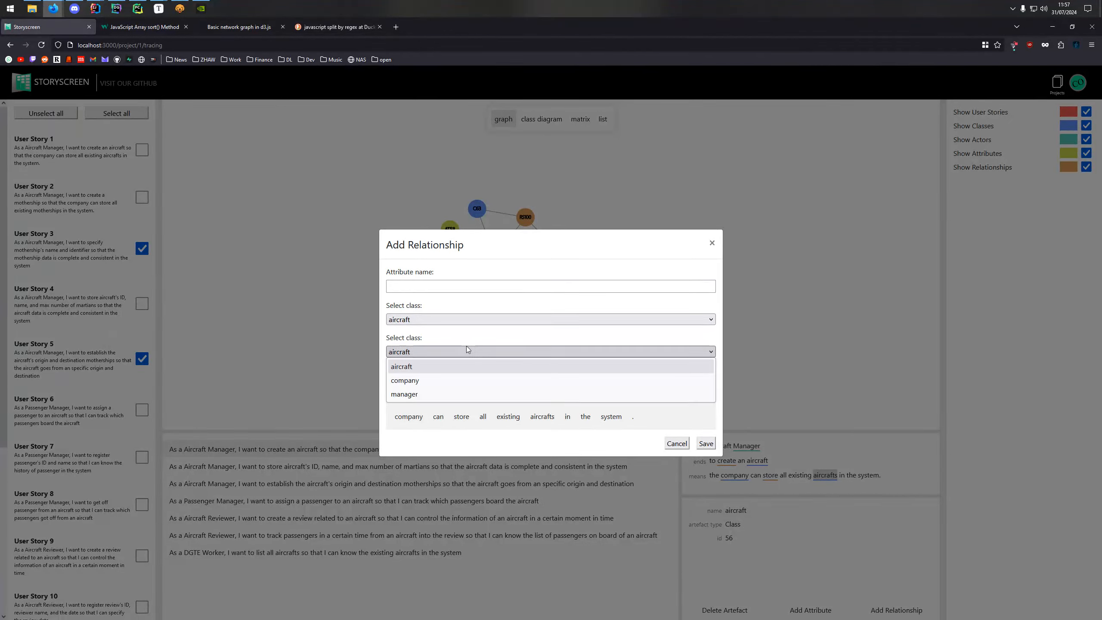
left_click(473, 381)
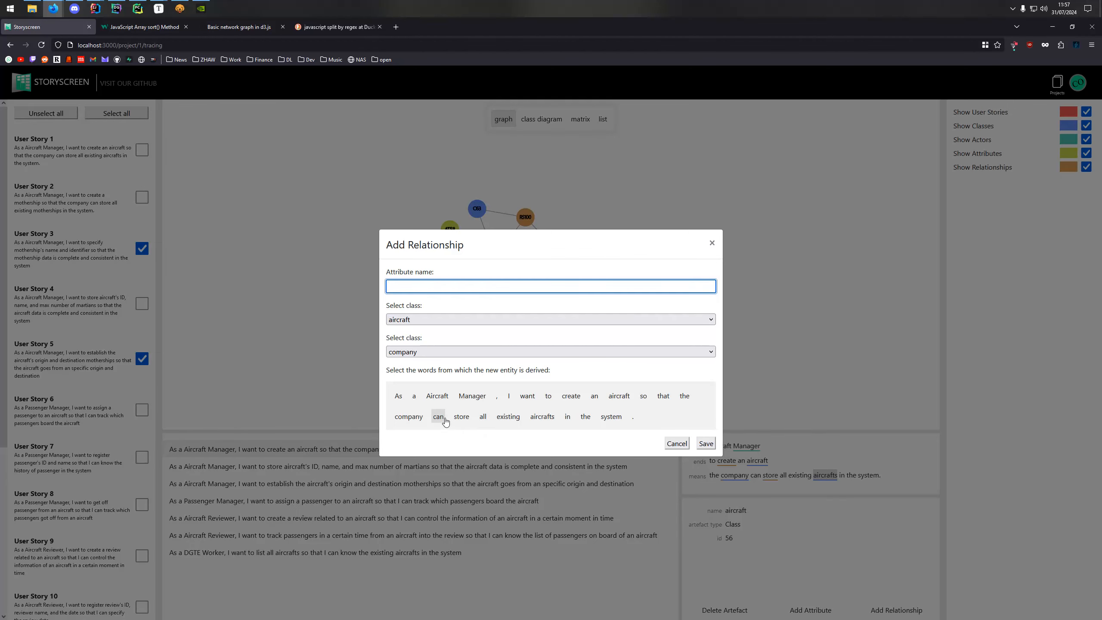
left_click(461, 416)
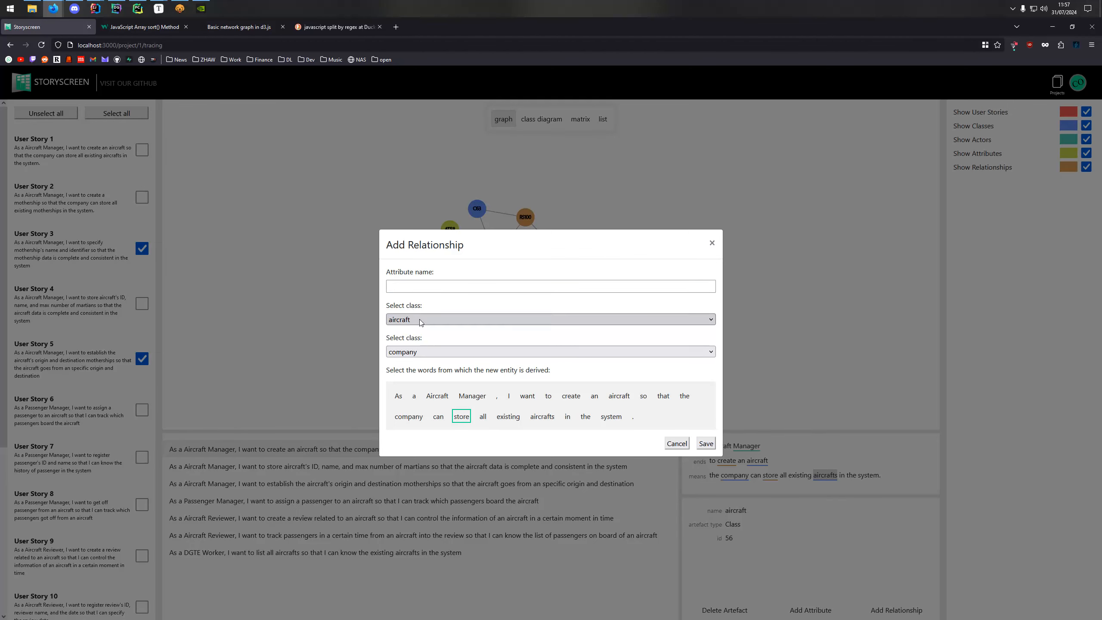
left_click(677, 444)
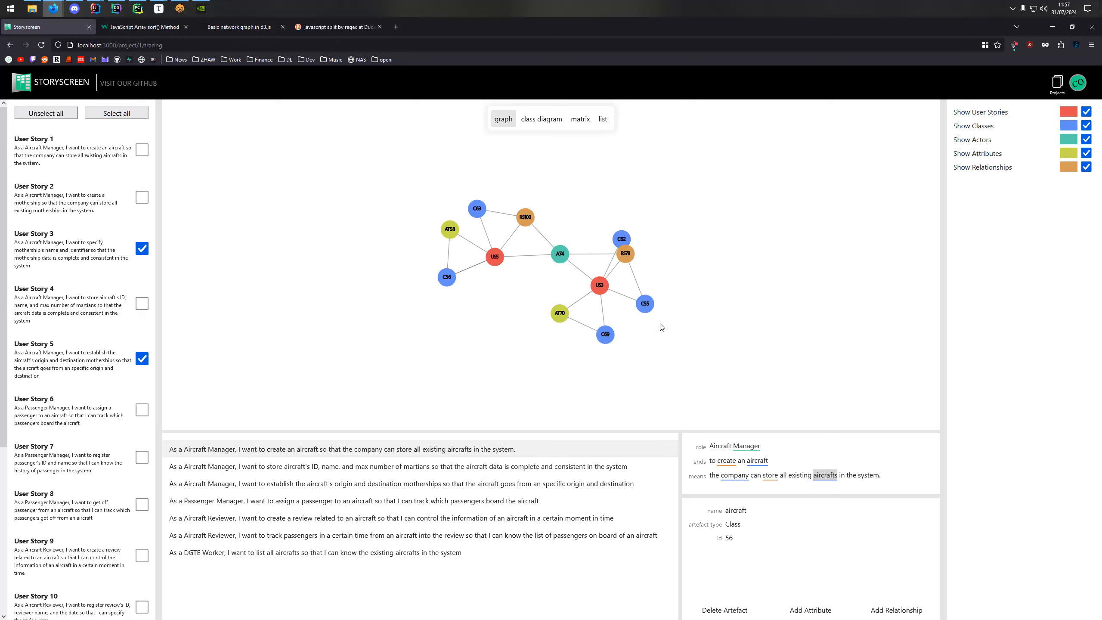
Show the details of class node C55 and examine the actions available for it.
mouse_move(647, 306)
right_click(644, 303)
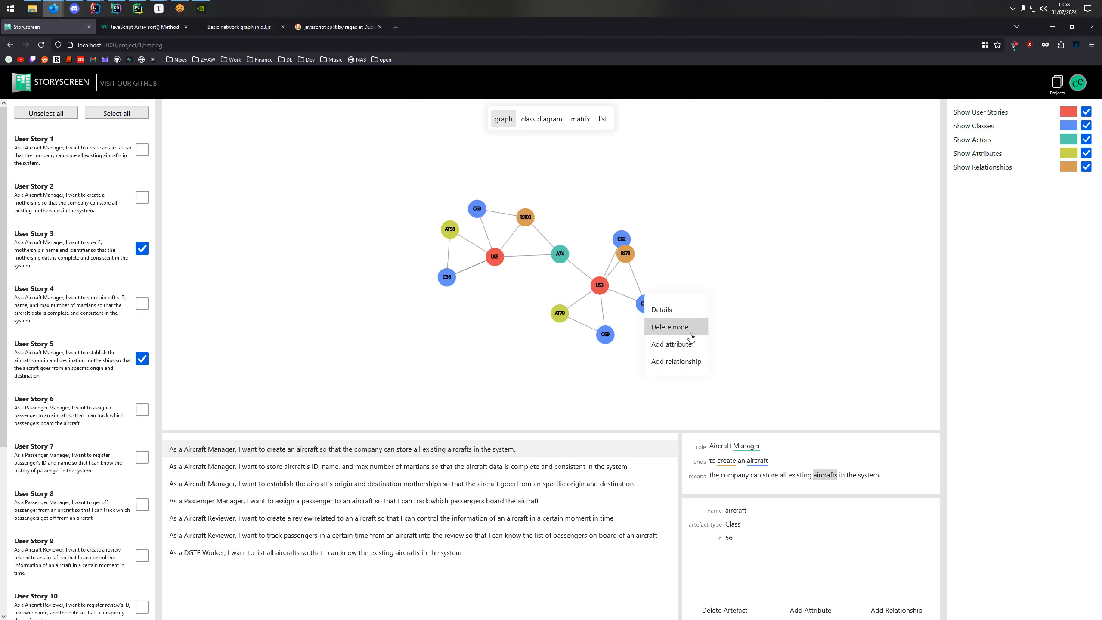
left_click(666, 310)
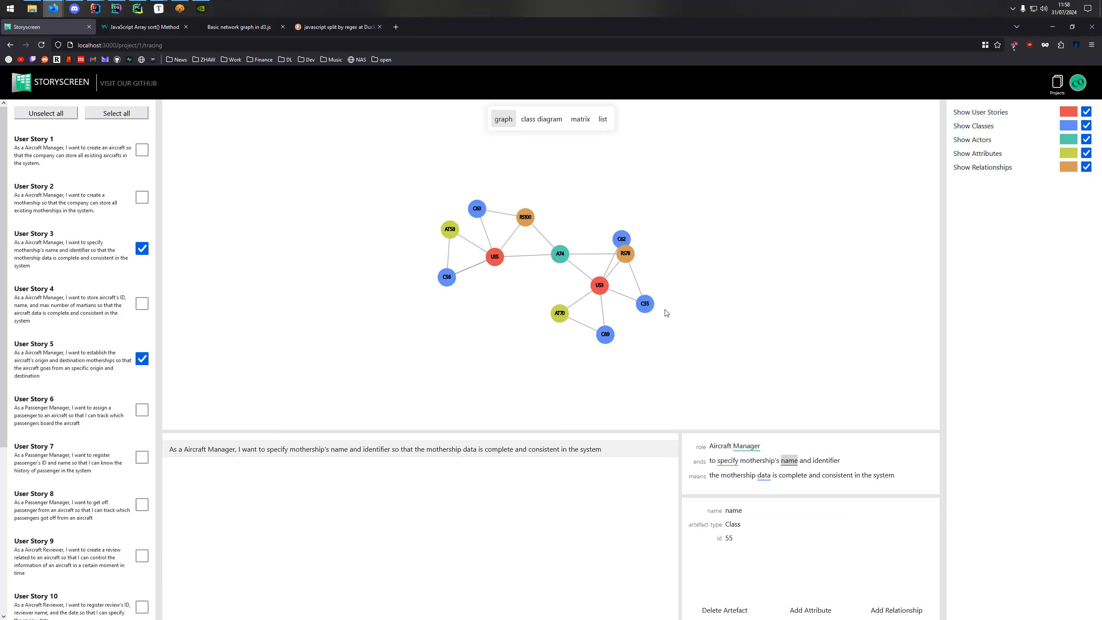
right_click(644, 300)
left_click(768, 354)
Pull relationship node RS78 away from its neighbours and examine the details of User Story 3 and the mothership class.
left_click_drag(623, 257, 571, 230)
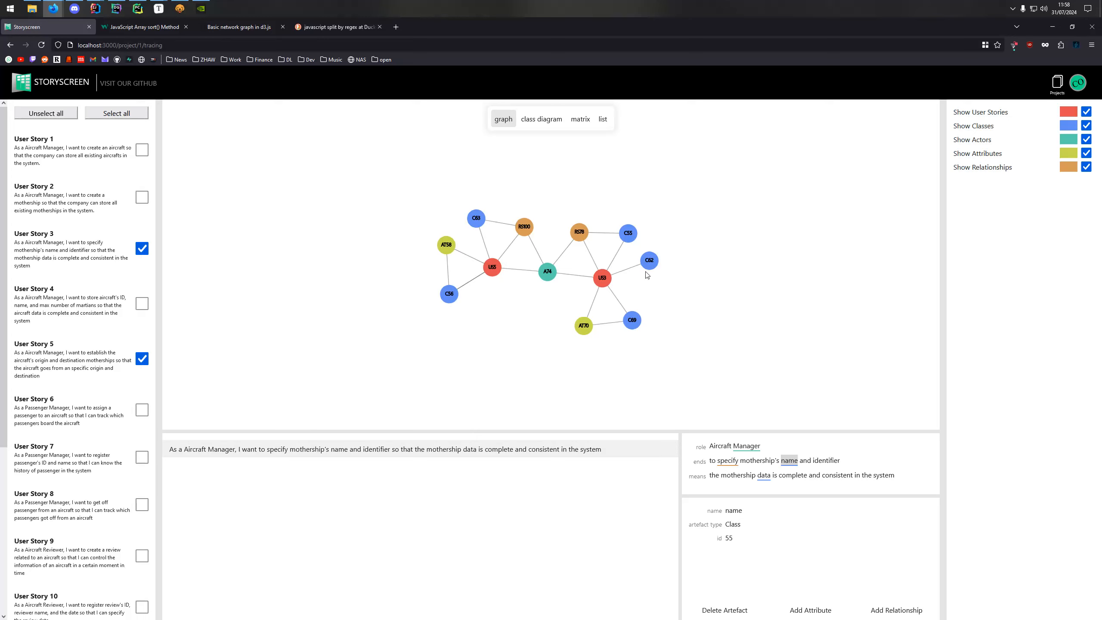
right_click(604, 277)
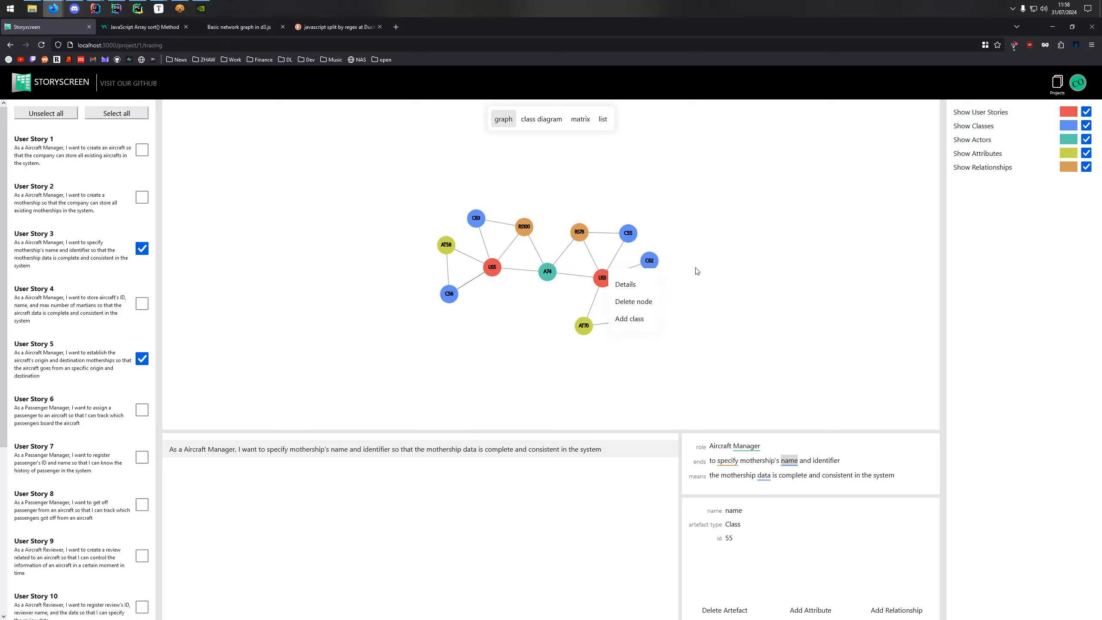
left_click(602, 278)
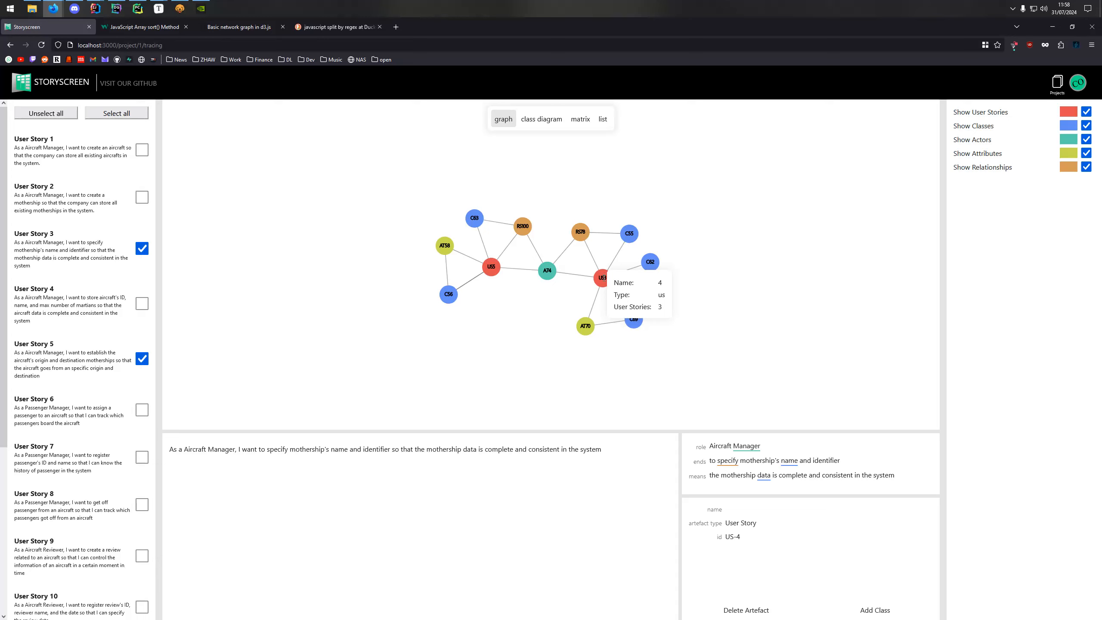
left_click(635, 321)
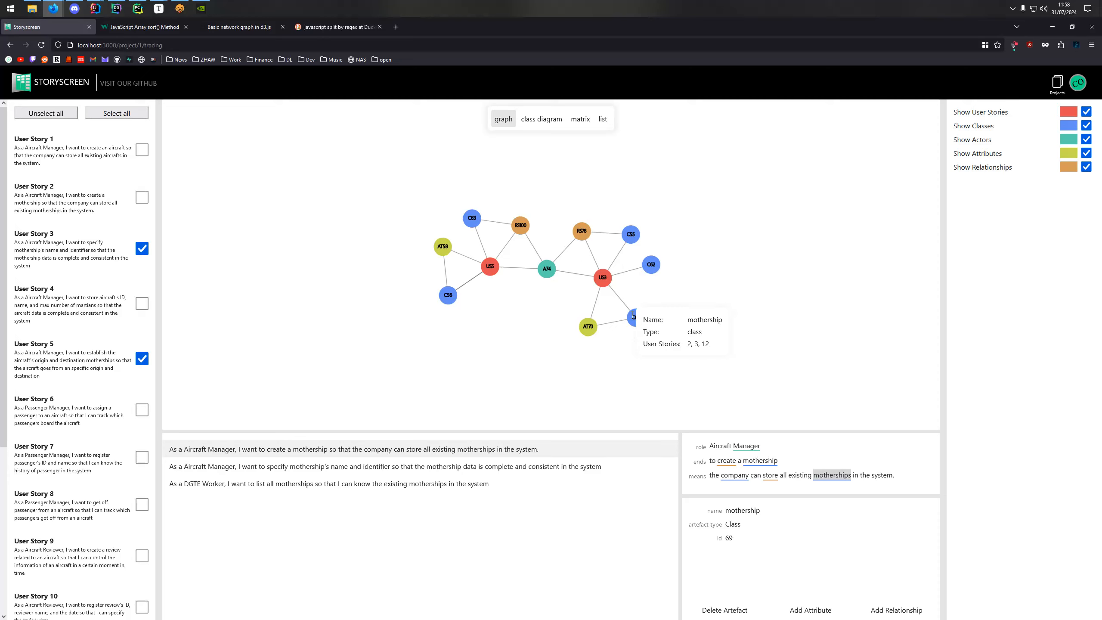
mouse_move(585, 325)
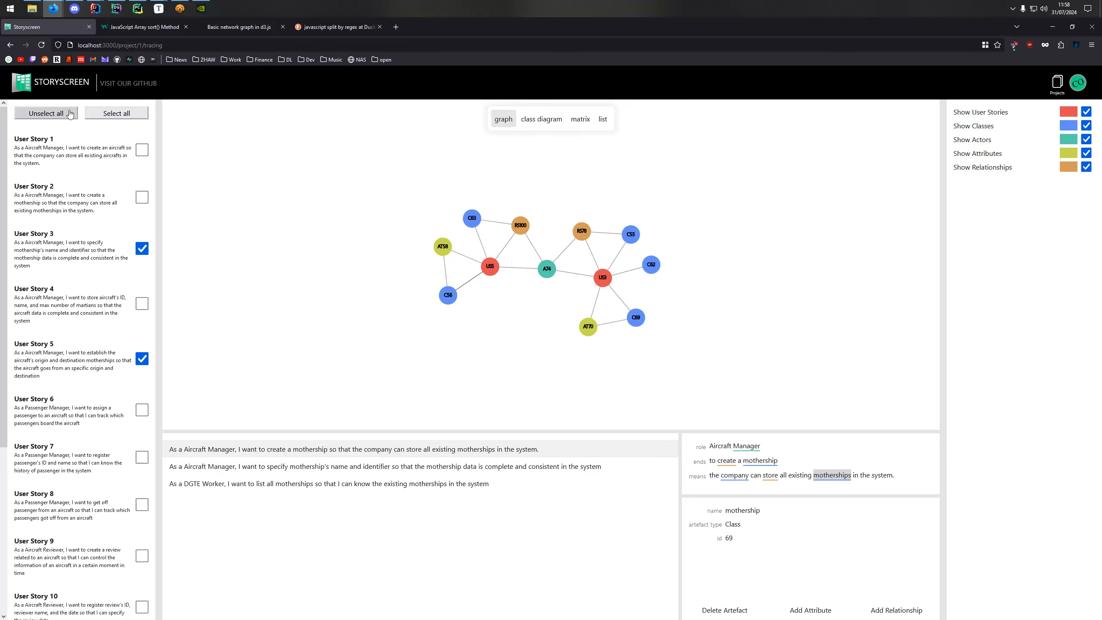
Include all user stories in the traces and switch the visualization to the class diagram.
left_click(123, 114)
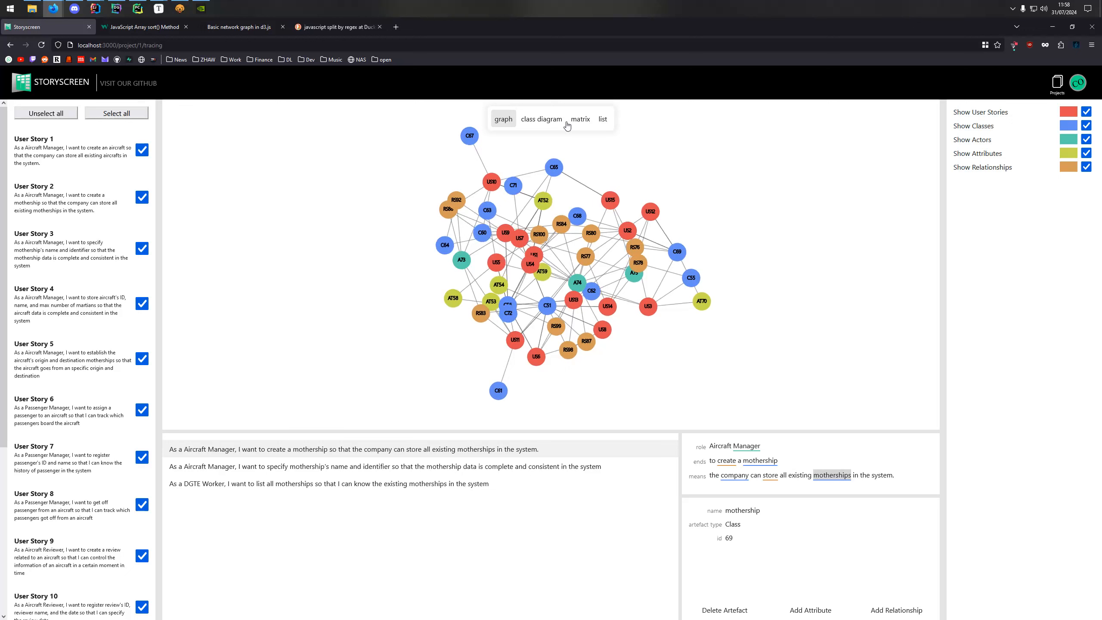
left_click(534, 122)
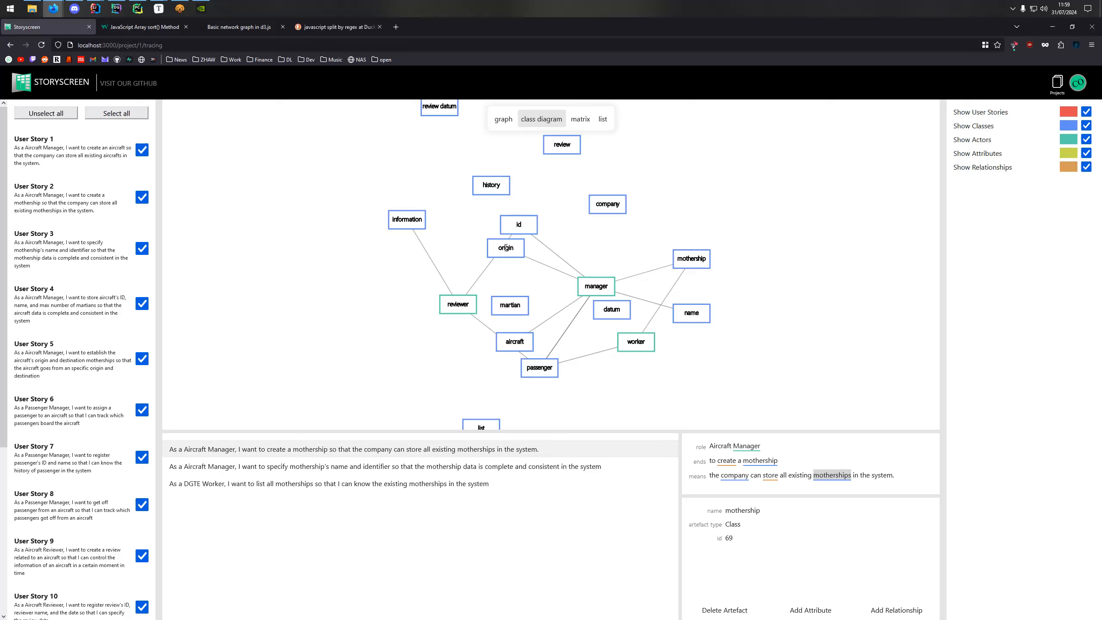
Pull the origin class away from its neighbours, and switch to the matrix with attributes, actors and classes hidden.
left_click_drag(506, 252, 597, 231)
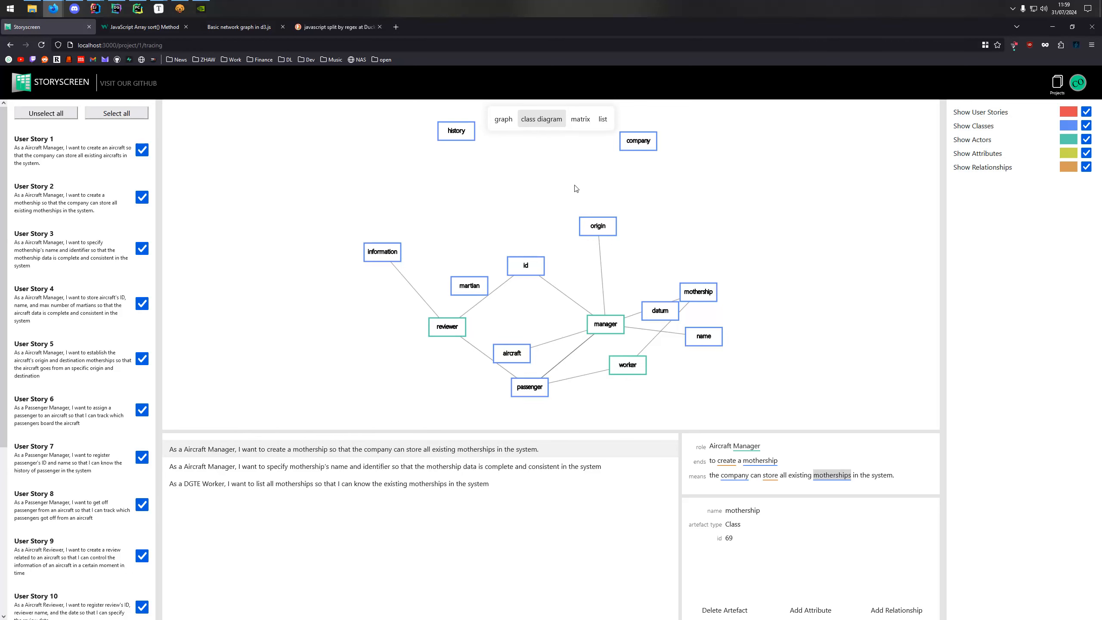
left_click(581, 123)
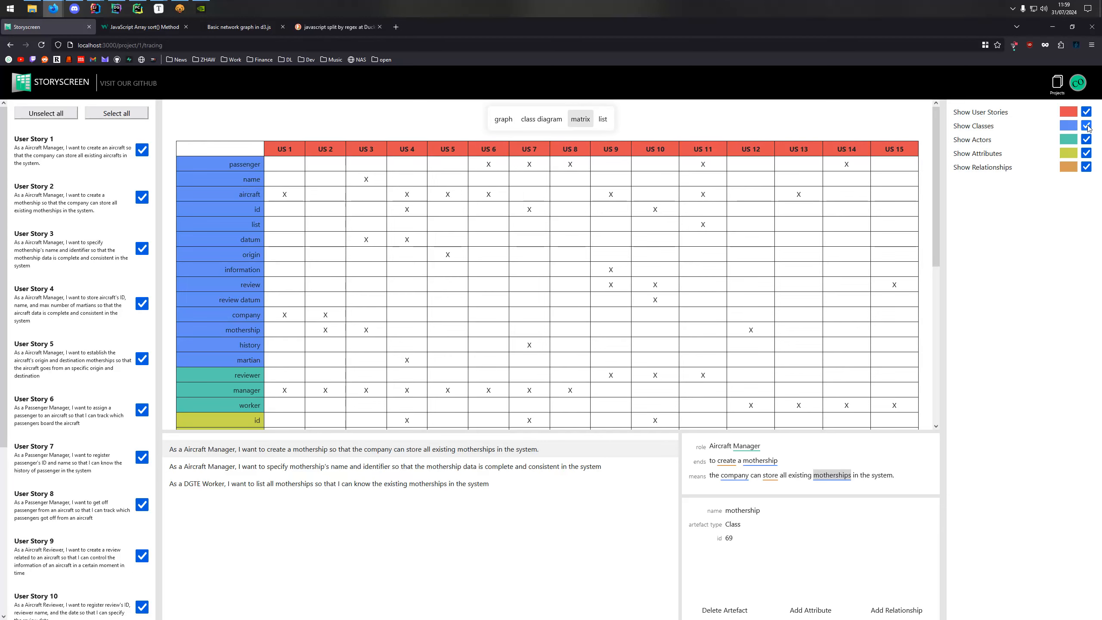
left_click(1085, 152)
left_click(1086, 139)
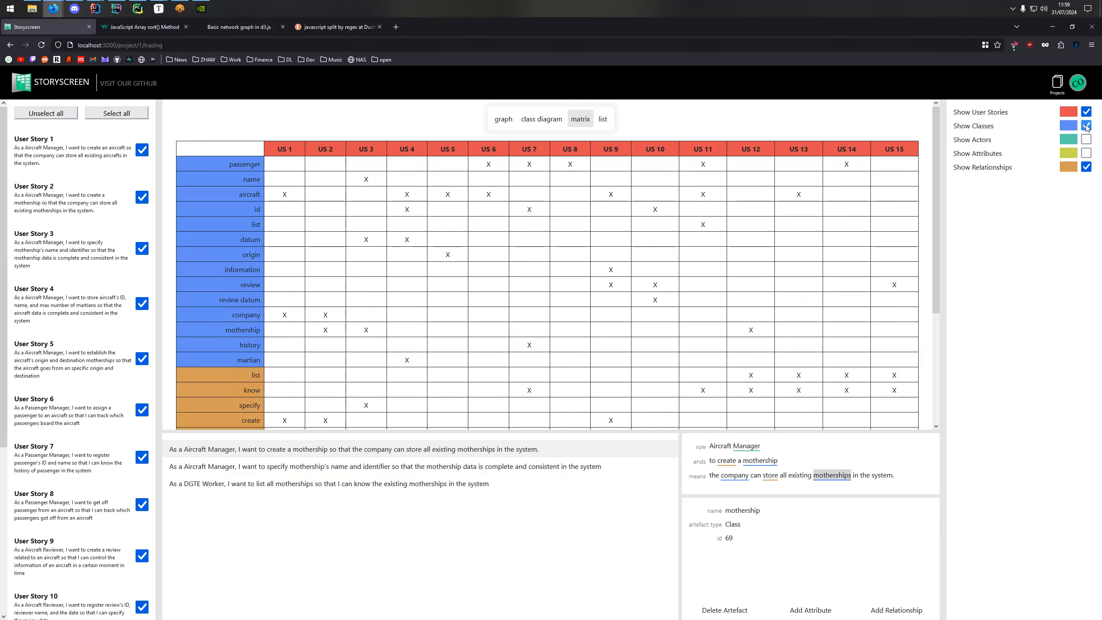
left_click(1086, 125)
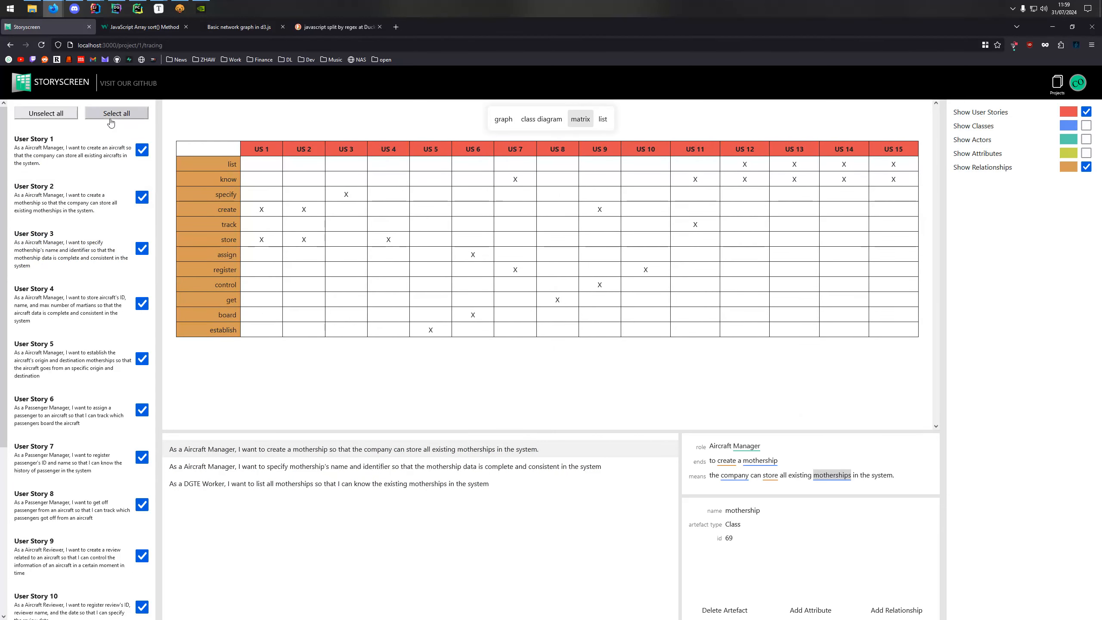
Restrict the traceability matrix to User Stories 1 to 5 by excluding all stories and including only those five.
left_click(62, 113)
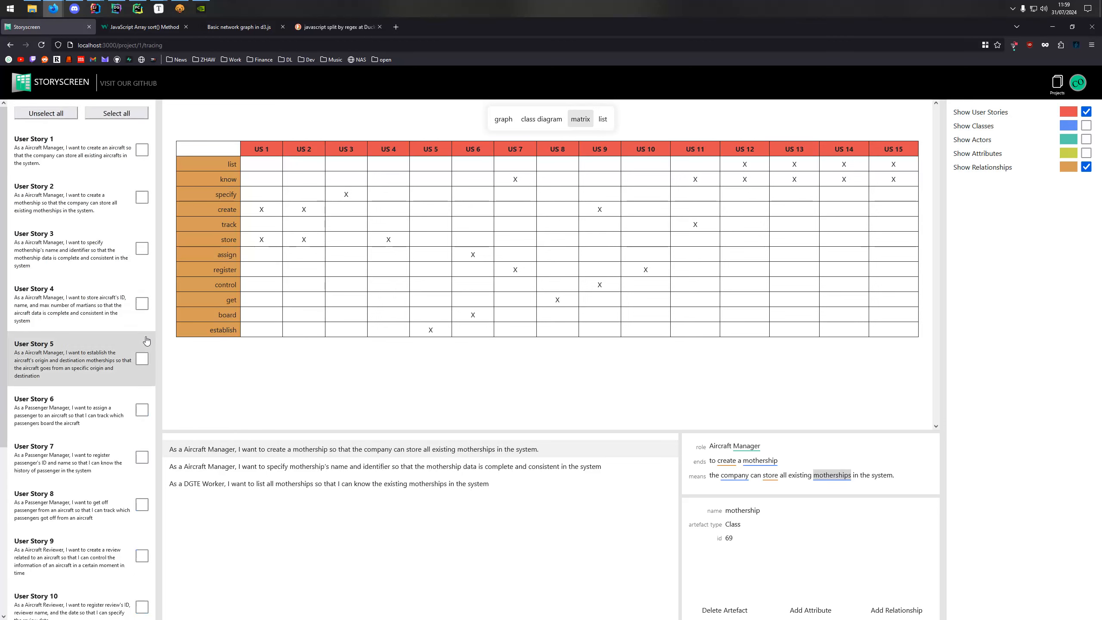
left_click(141, 304)
left_click(142, 359)
left_click(142, 248)
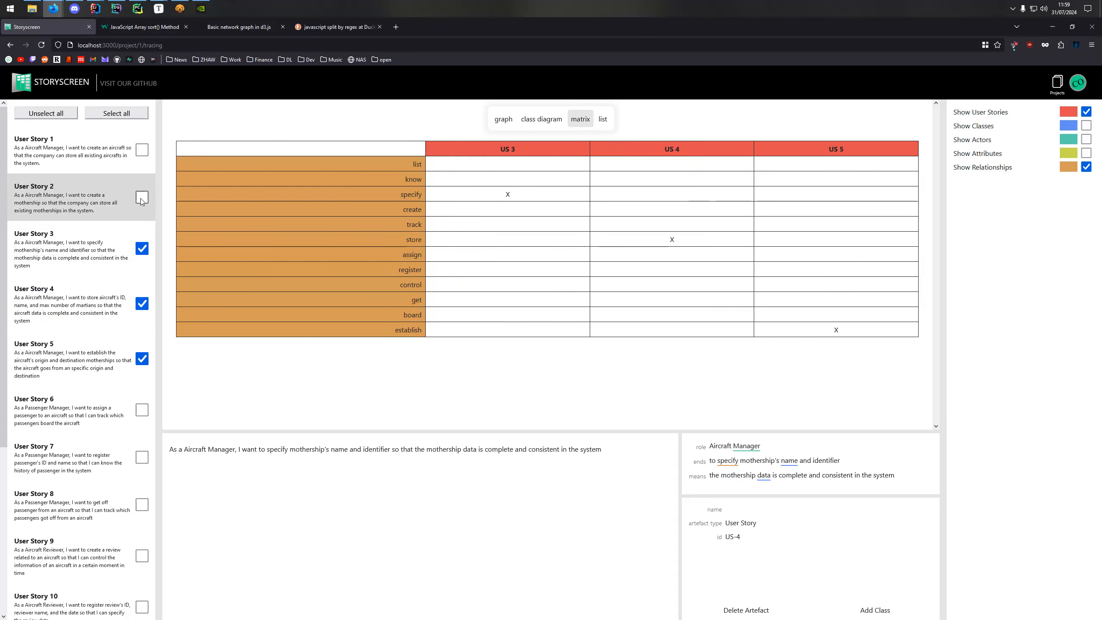
left_click(142, 197)
left_click(142, 150)
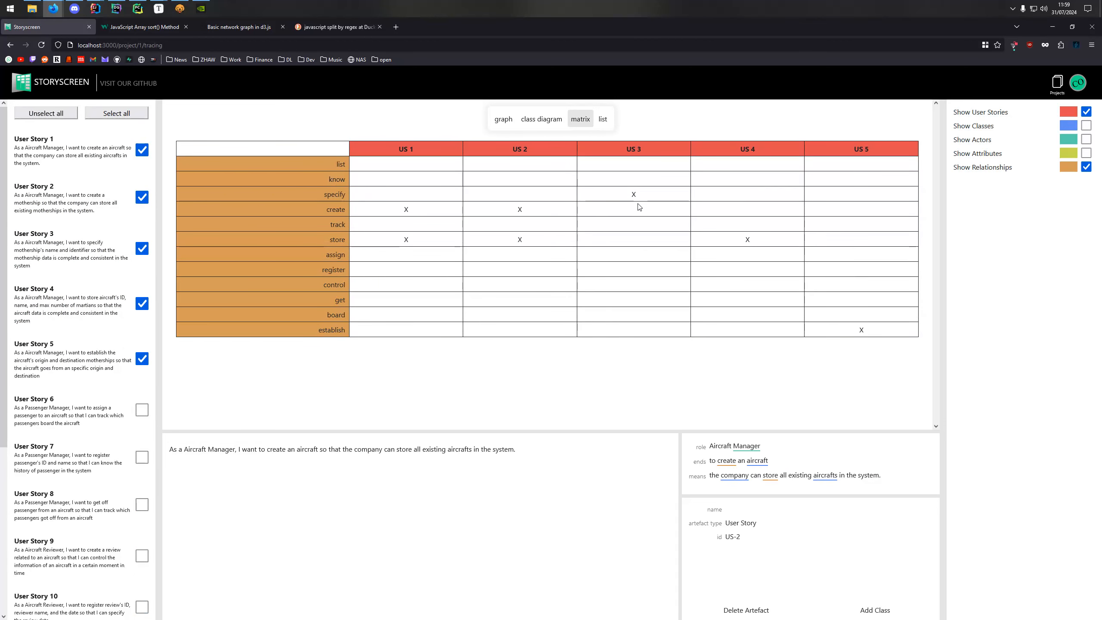
Switch the visualization to the list of source and target artefacts and include the actors in it.
left_click(602, 120)
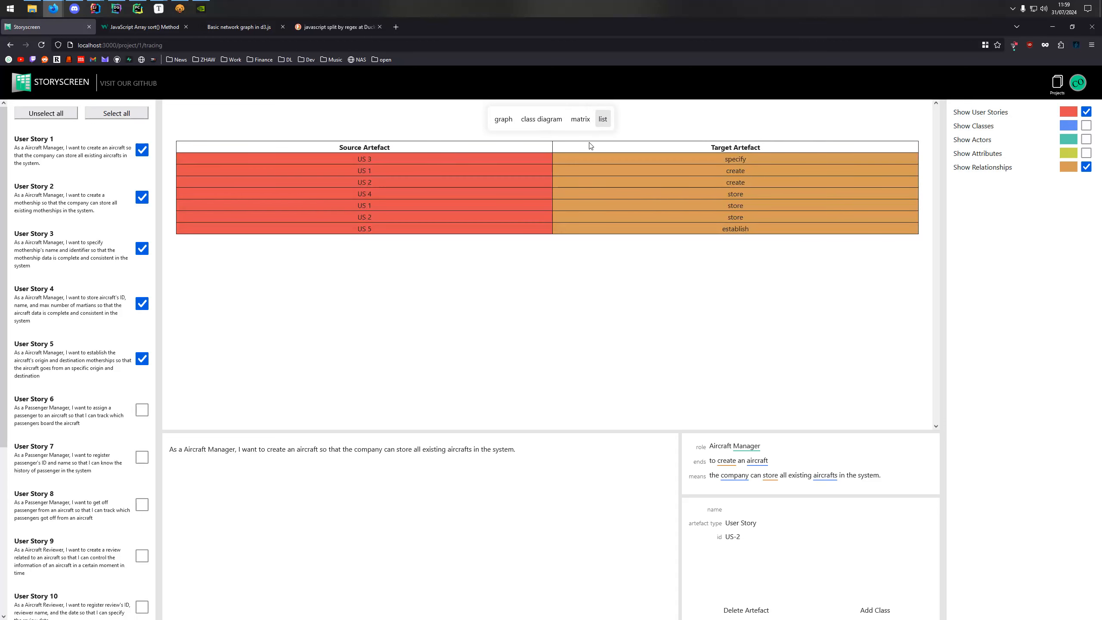
left_click(1086, 139)
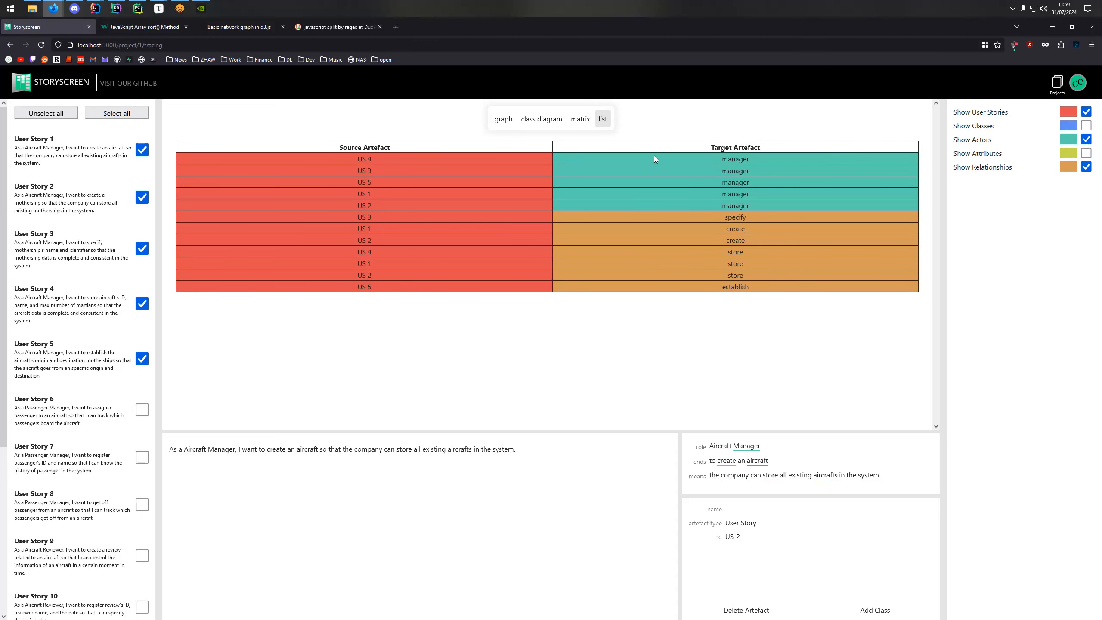